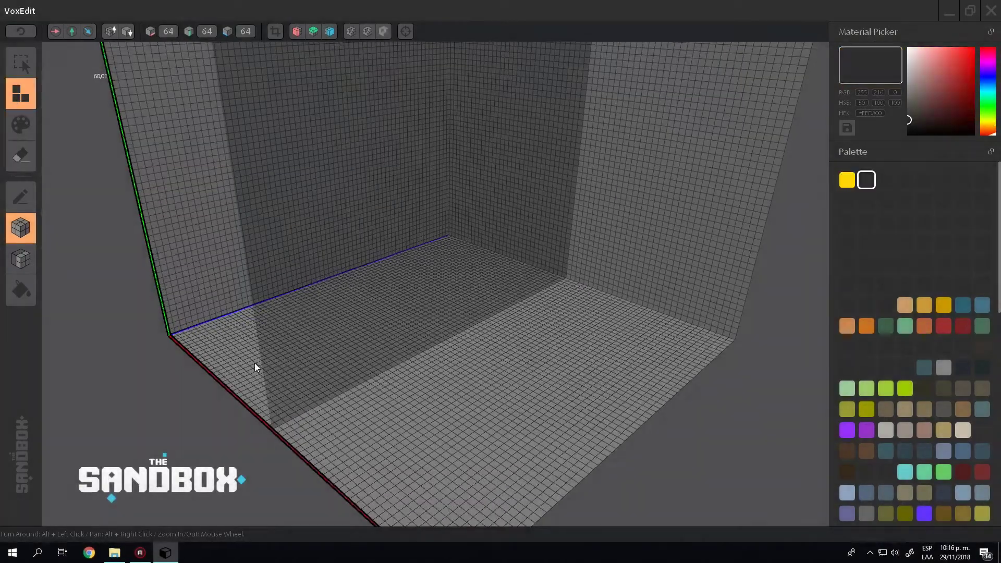
Build two dark wheel blocks on the dark road floor.
click(257, 365)
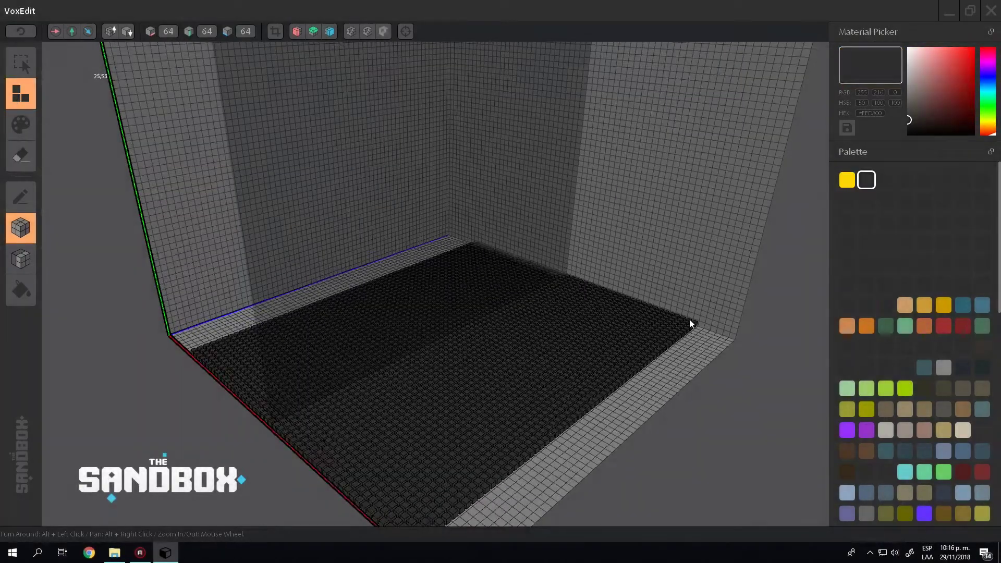
scroll(693, 324, up, 5)
click(848, 128)
alt+drag(537, 235, 515, 322)
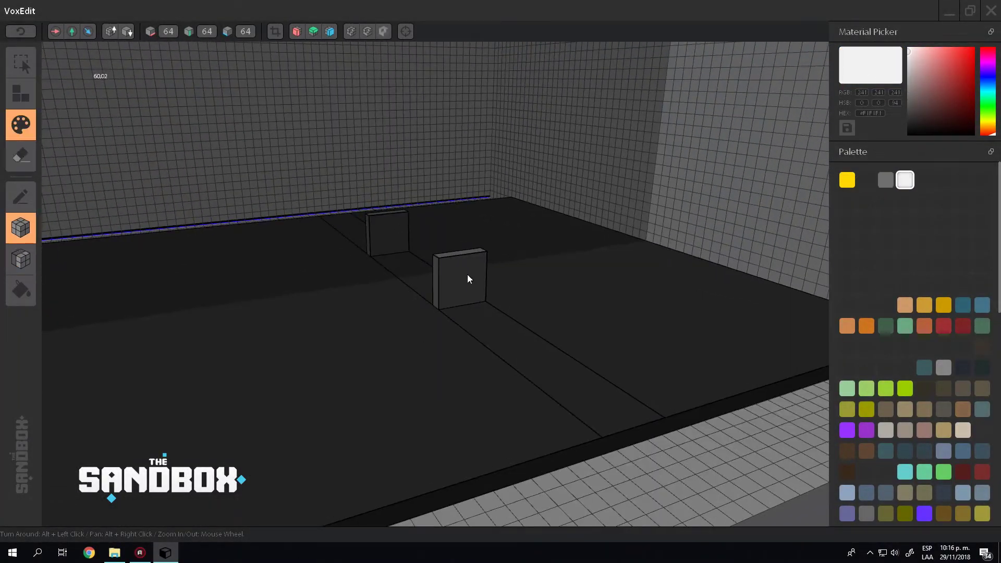
alt+drag(468, 278, 16, 36)
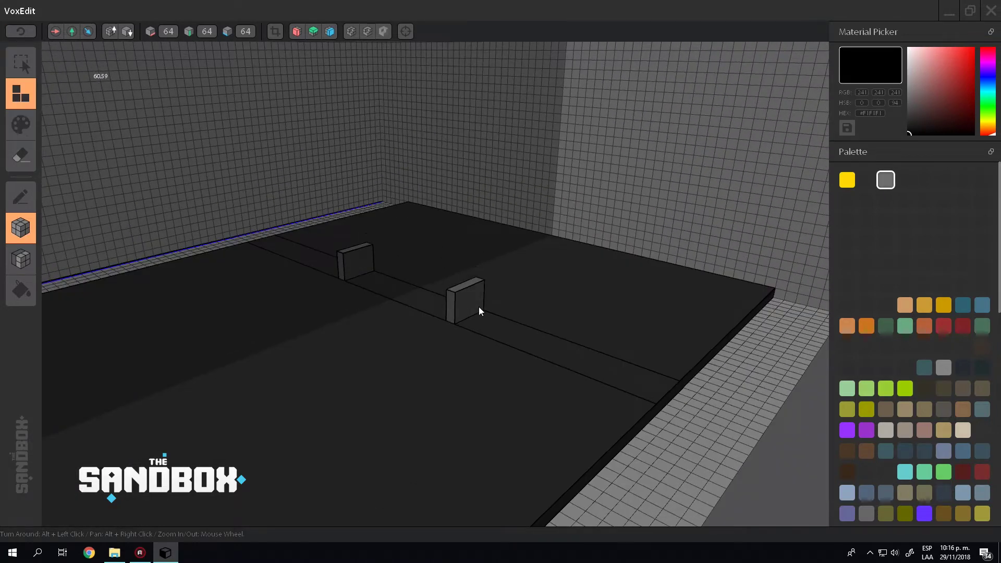
alt+drag(476, 272, 17, 161)
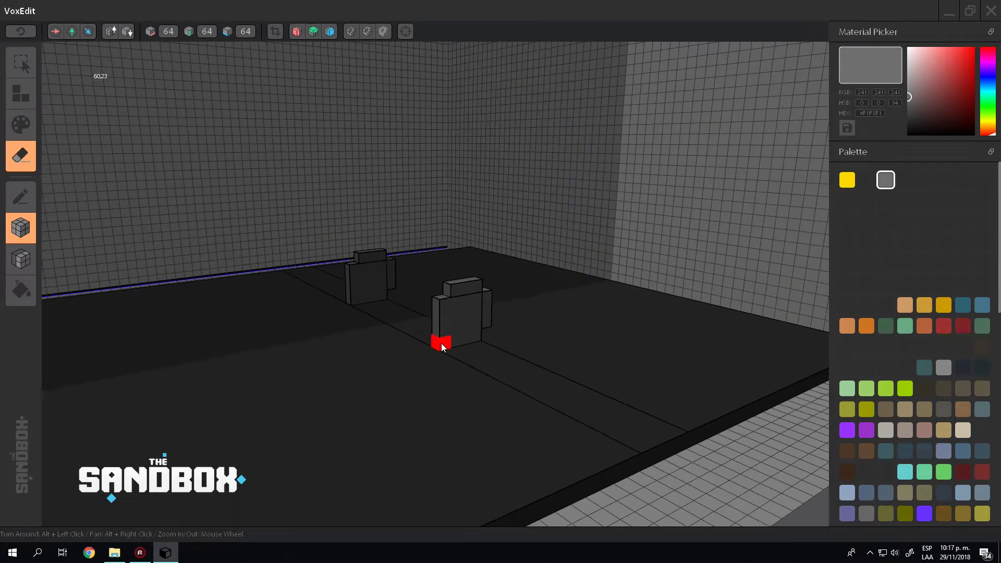
Paint a light-grey hub in the middle of each wheel block.
mouse_move(454, 255)
alt+mouse_down()
mouse_move(455, 323)
mouse_move(466, 327)
mouse_move(898, 173)
alt+mouse_up()
key(p)
click(455, 326)
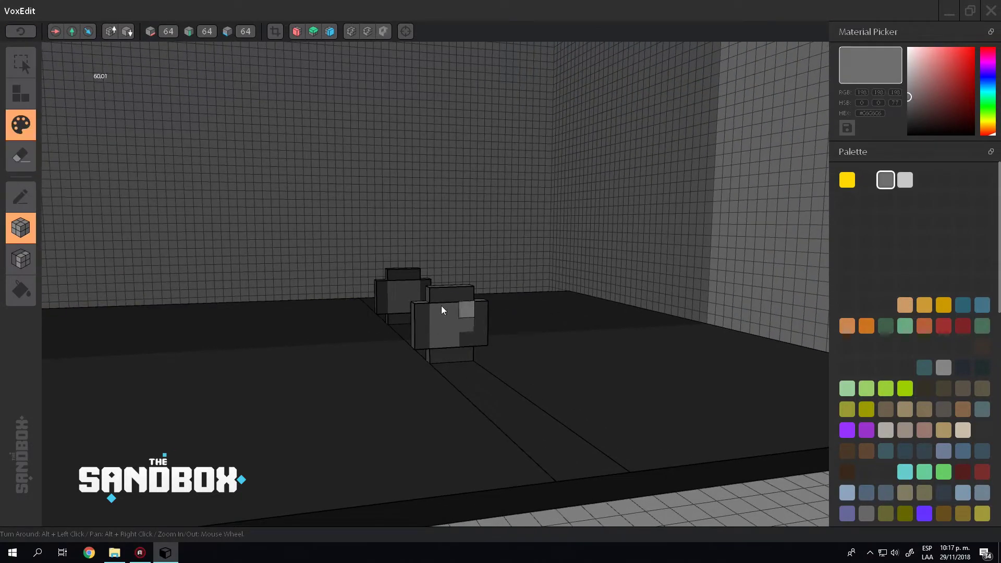
mouse_move(441, 306)
alt+mouse_down()
mouse_move(468, 329)
mouse_move(383, 334)
mouse_move(422, 277)
mouse_move(14, 163)
alt+mouse_up()
key(a)
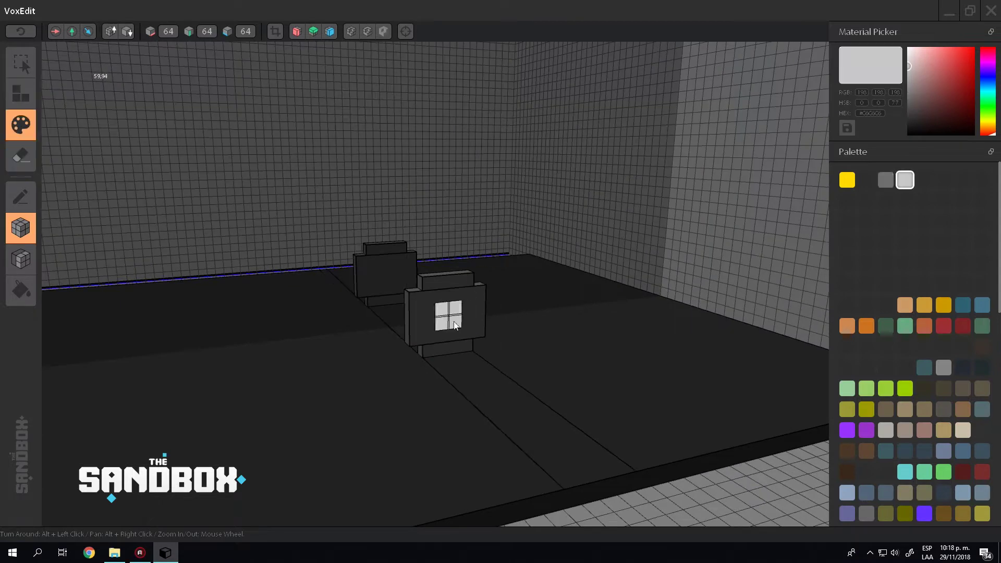
Attach long yellow voxel bars onto the two wheel blocks.
alt+drag(455, 325, 841, 181)
click(847, 180)
mouse_move(625, 261)
alt+mouse_down()
mouse_move(497, 295)
mouse_move(466, 329)
mouse_move(469, 289)
mouse_move(501, 292)
mouse_move(452, 265)
mouse_move(467, 239)
mouse_move(456, 214)
mouse_move(452, 273)
alt+mouse_up()
key(a)
click(498, 298)
key(b)
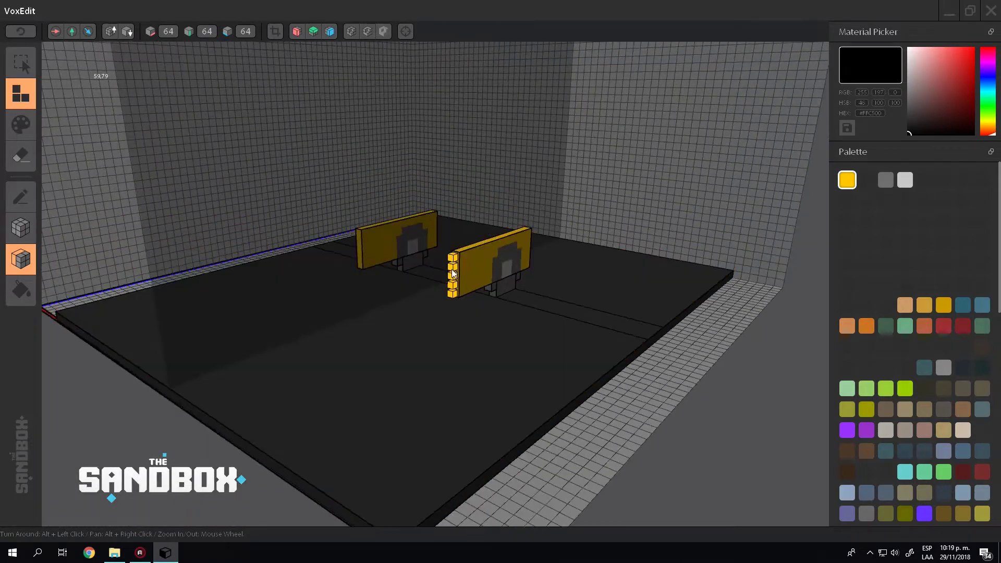
Extend the yellow side walls above the wheels into the bus body.
mouse_move(396, 305)
alt+mouse_down()
mouse_move(537, 248)
mouse_move(336, 297)
mouse_move(368, 267)
mouse_move(428, 268)
mouse_move(516, 244)
mouse_move(310, 260)
mouse_move(378, 241)
alt+mouse_up()
key(b)
key(b)
key(b)
key(e)
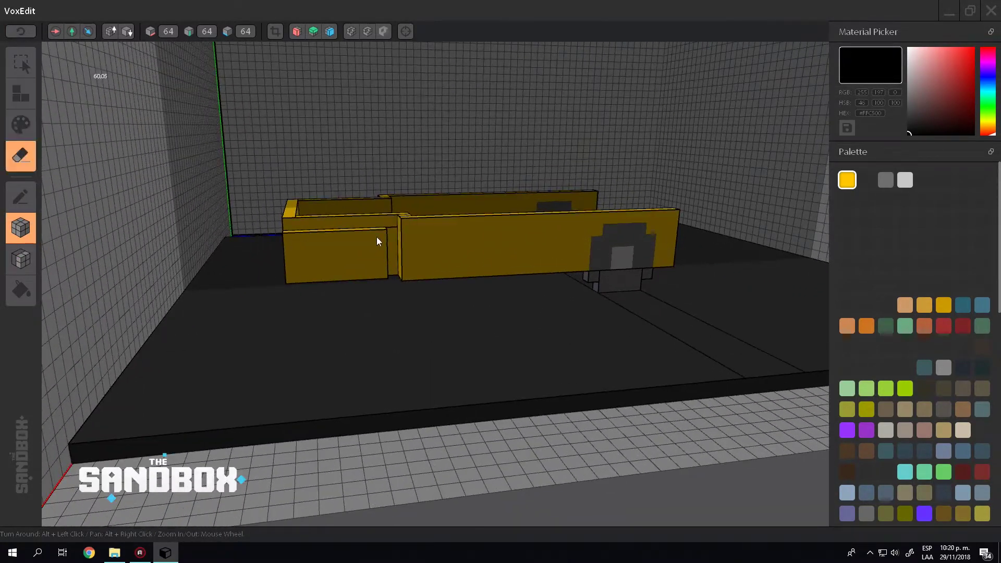
click(19, 102)
mouse_move(292, 245)
alt+mouse_down()
mouse_move(353, 220)
mouse_move(361, 272)
mouse_move(335, 270)
alt+mouse_up()
Paint a dark wheel patch with a light-grey centre on the front section.
key(p)
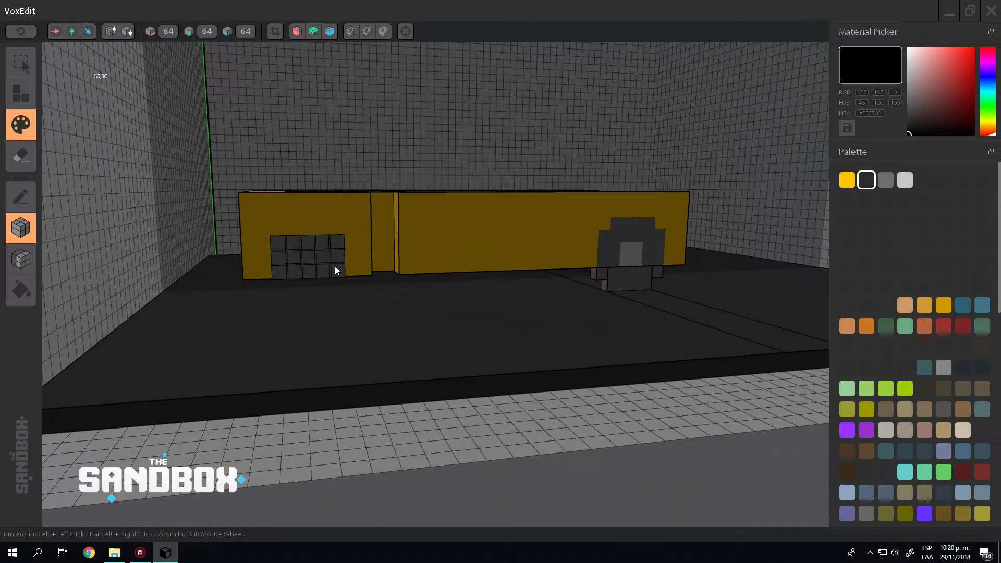
click(14, 34)
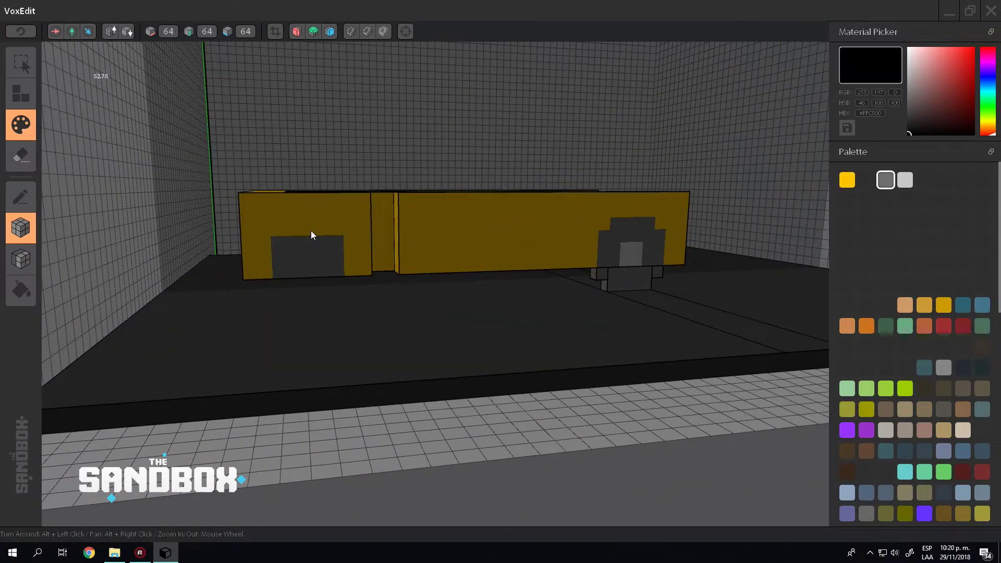
click(907, 182)
mouse_move(469, 261)
alt+mouse_down()
mouse_move(364, 219)
mouse_move(320, 216)
alt+mouse_up()
click(21, 155)
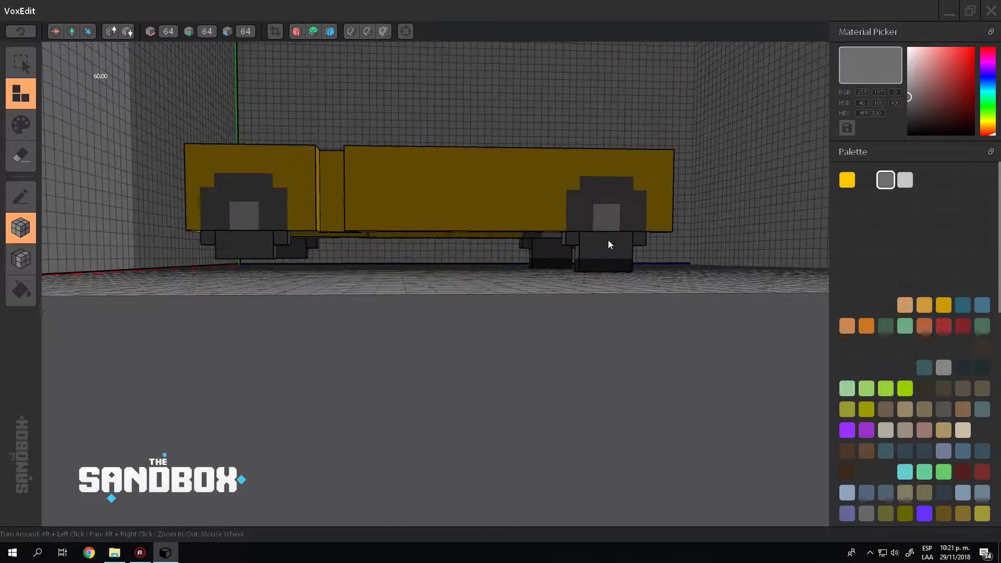
Fill the yellow end walls in box mode and add the lower front hood blocks.
alt+drag(608, 242, 467, 286)
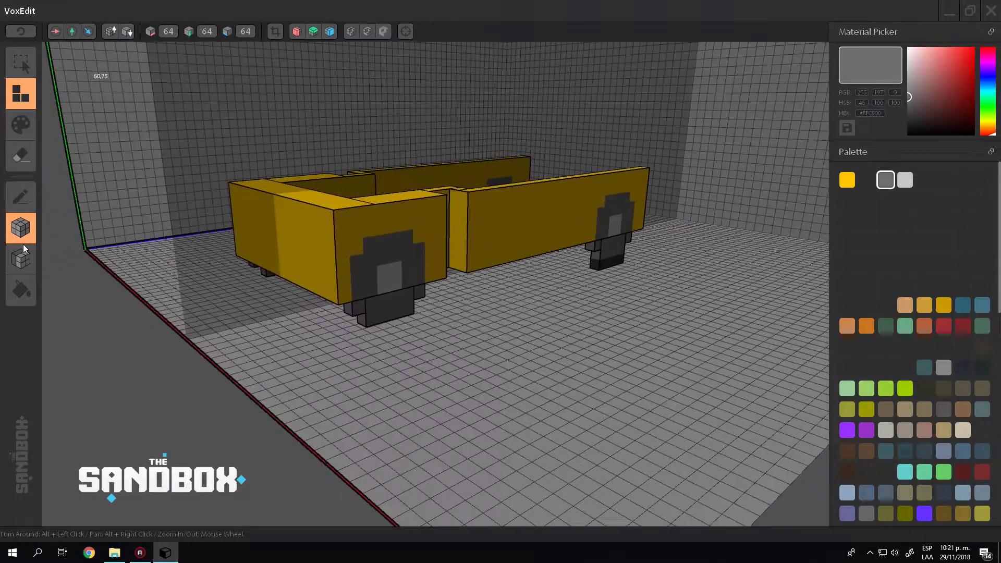
mouse_move(417, 219)
alt+mouse_down()
mouse_move(377, 266)
mouse_move(348, 198)
mouse_move(502, 222)
alt+mouse_up()
key(b)
key(a)
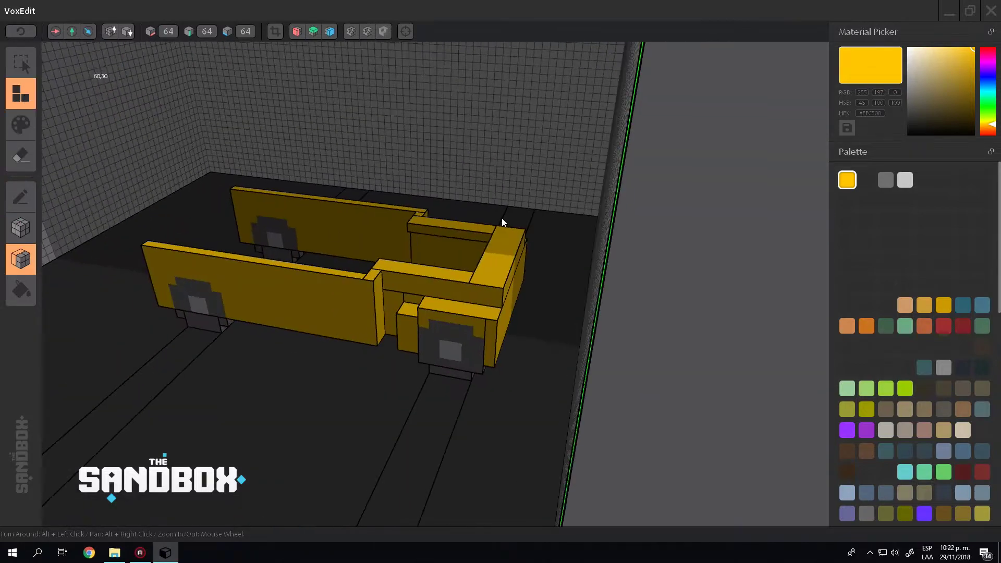
click(15, 263)
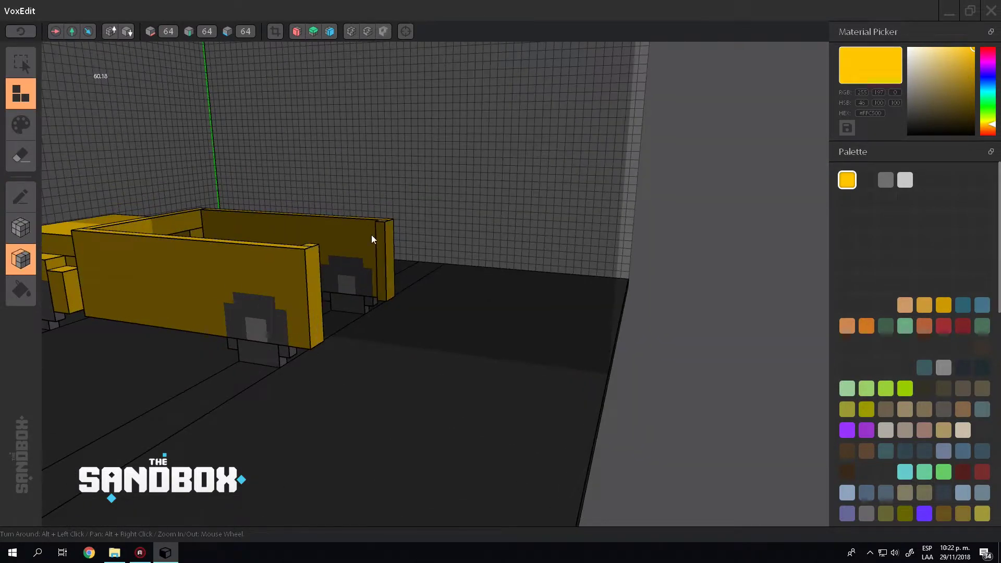
mouse_move(356, 253)
alt+mouse_down()
mouse_move(379, 243)
mouse_move(467, 143)
mouse_move(183, 166)
alt+mouse_up()
Add a yellow box roof across the top of the body.
click(21, 228)
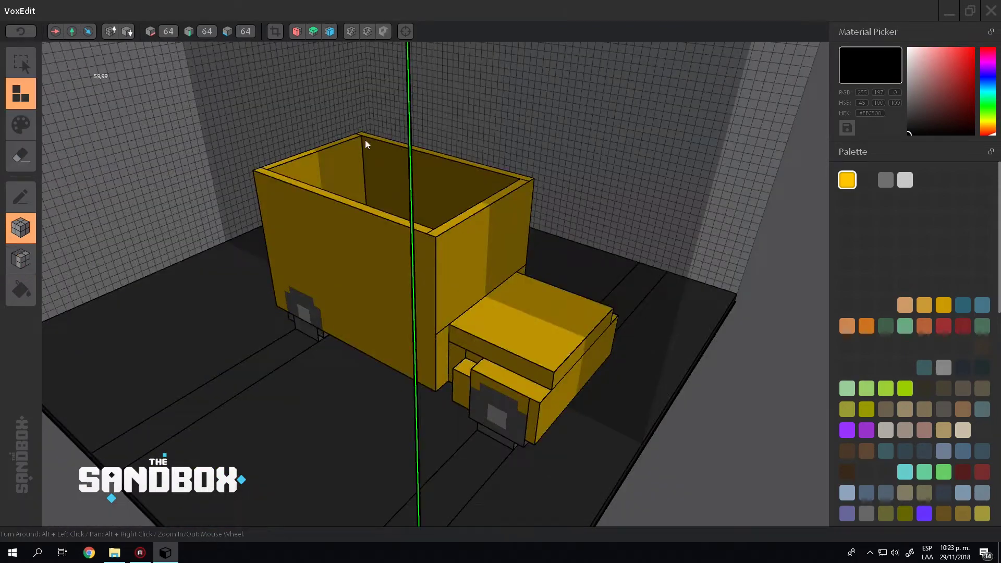
click(23, 260)
alt+drag(393, 174, 89, 183)
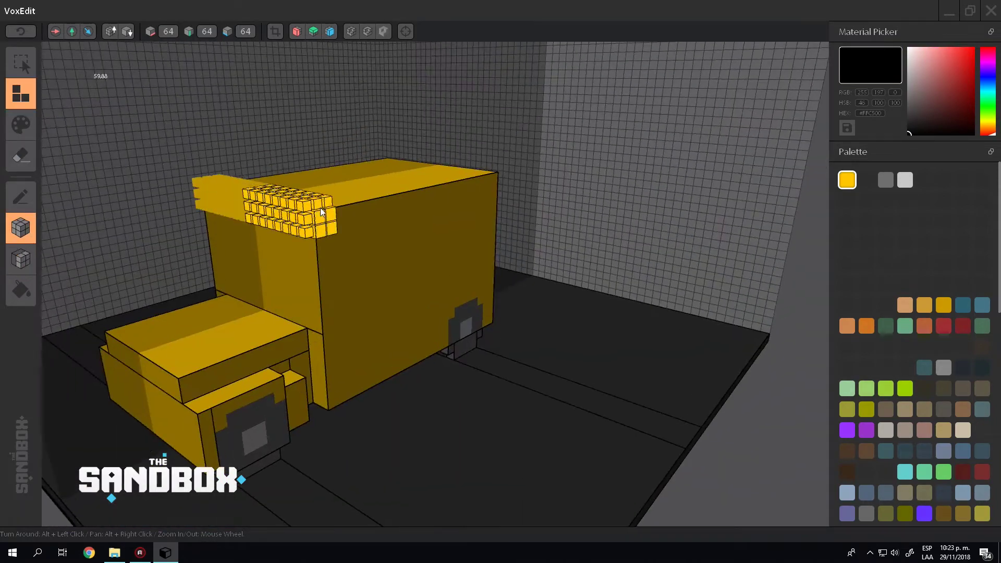
click(325, 218)
Attach a yellow fender around the rear wheel.
mouse_move(325, 218)
alt+mouse_down()
mouse_move(373, 225)
mouse_move(312, 224)
mouse_move(530, 260)
mouse_move(285, 274)
mouse_move(788, 234)
mouse_move(4, 141)
alt+mouse_up()
click(531, 260)
scroll(531, 260, up, 3)
Paint a large dark window on the cab side.
mouse_move(206, 296)
alt+mouse_down()
mouse_move(226, 292)
mouse_move(242, 307)
alt+mouse_up()
alt+drag(911, 129, 163, 221)
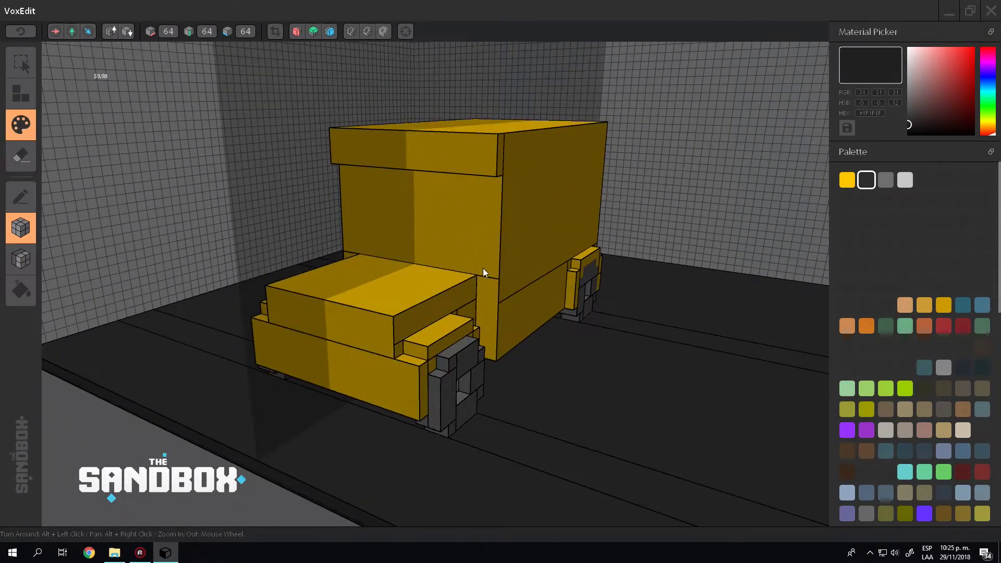
mouse_move(483, 268)
alt+mouse_down()
mouse_move(471, 263)
mouse_move(560, 161)
mouse_move(565, 240)
alt+mouse_up()
alt+drag(1, 58, 882, 113)
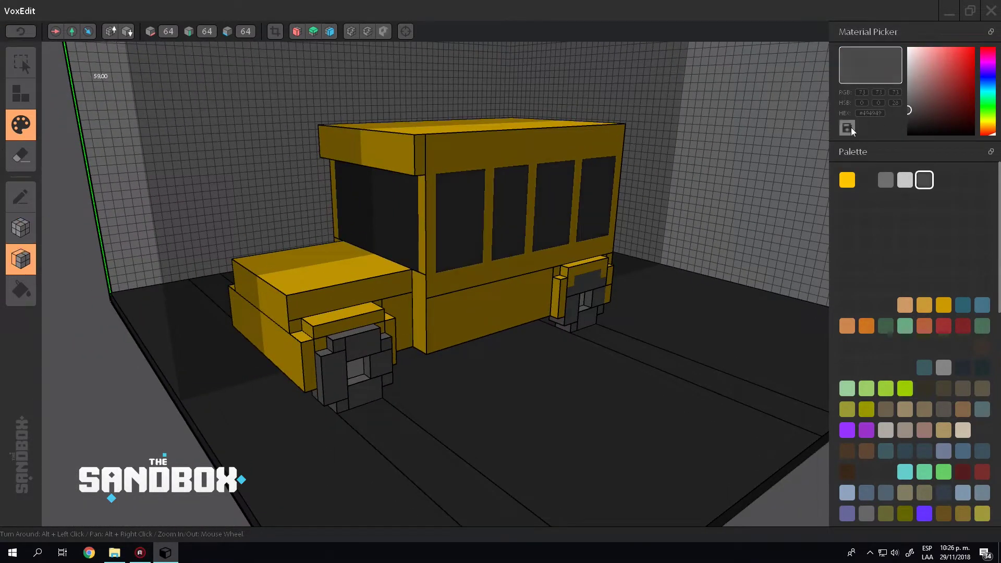
Paint the wheels dark and pick a darker grey for further painting.
click(885, 180)
mouse_move(595, 205)
alt+mouse_down()
mouse_move(526, 246)
mouse_move(730, 208)
alt+mouse_up()
drag(908, 97, 908, 125)
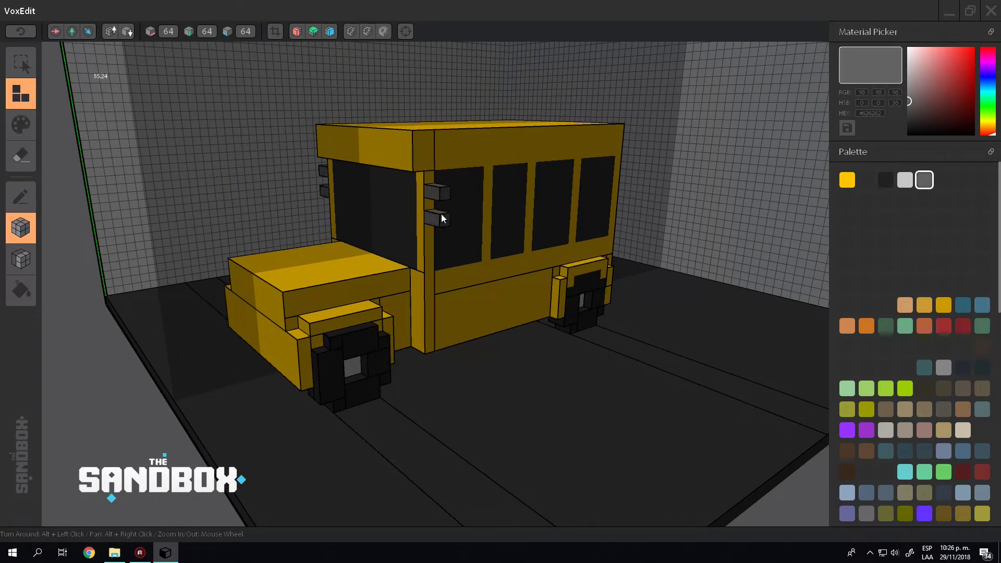
alt+drag(441, 218, 304, 192)
alt+drag(455, 251, 937, 155)
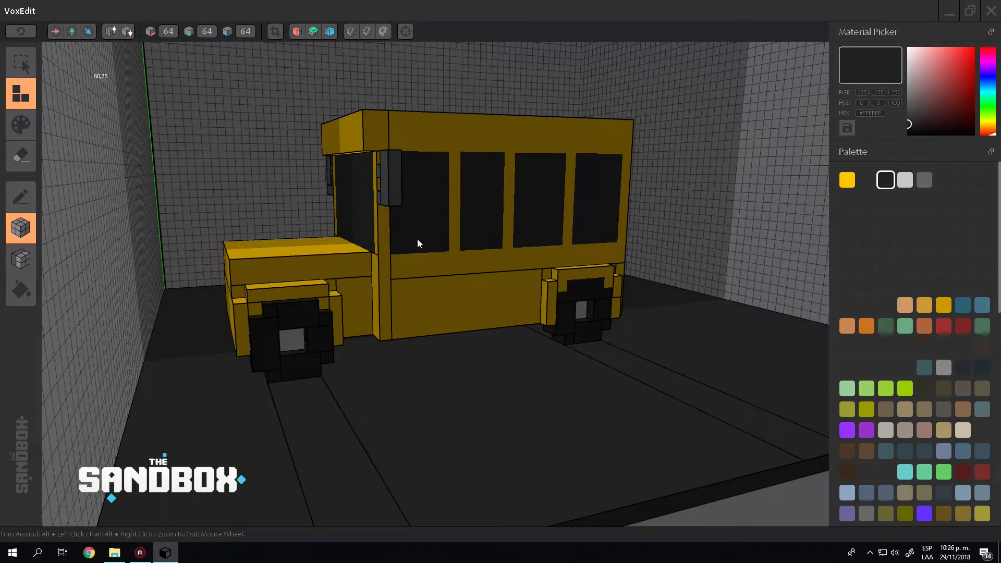
alt+drag(418, 244, 819, 142)
click(909, 119)
Save a light grey to the palette and paint the front grille with it.
key(p)
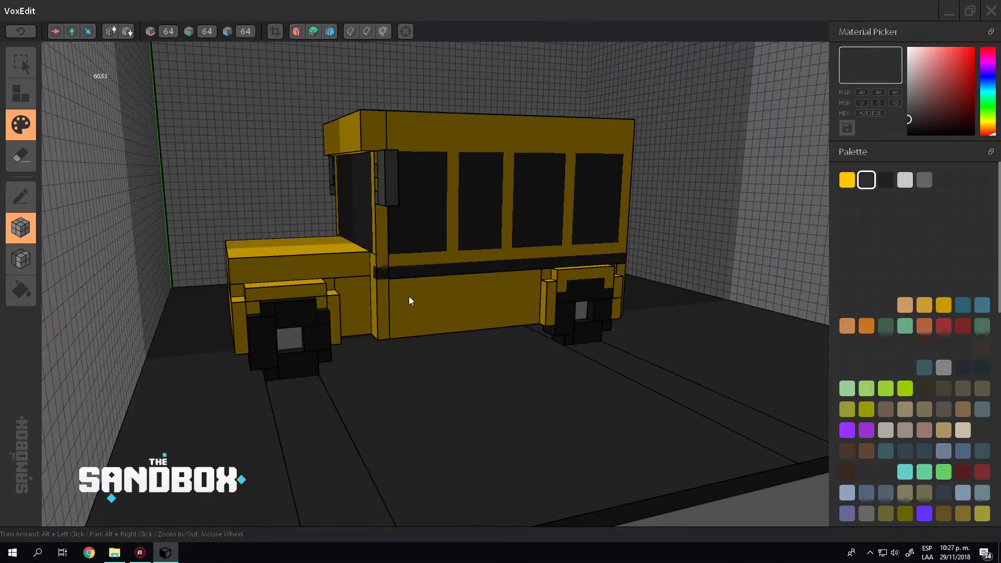
mouse_move(408, 297)
alt+mouse_down()
mouse_move(391, 314)
mouse_move(423, 261)
mouse_move(814, 136)
alt+mouse_up()
click(847, 180)
key(a)
key(p)
click(908, 120)
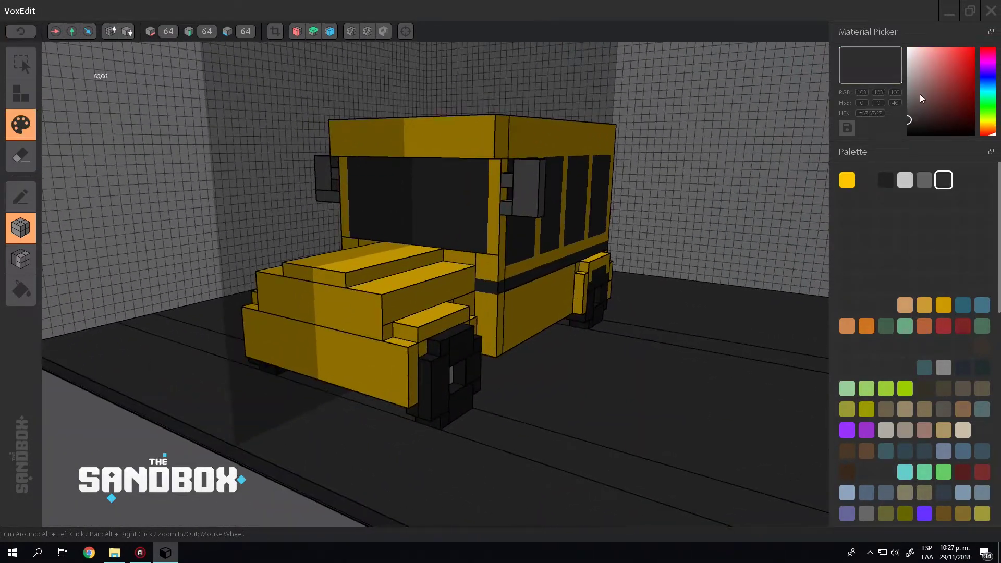
click(908, 101)
click(280, 288)
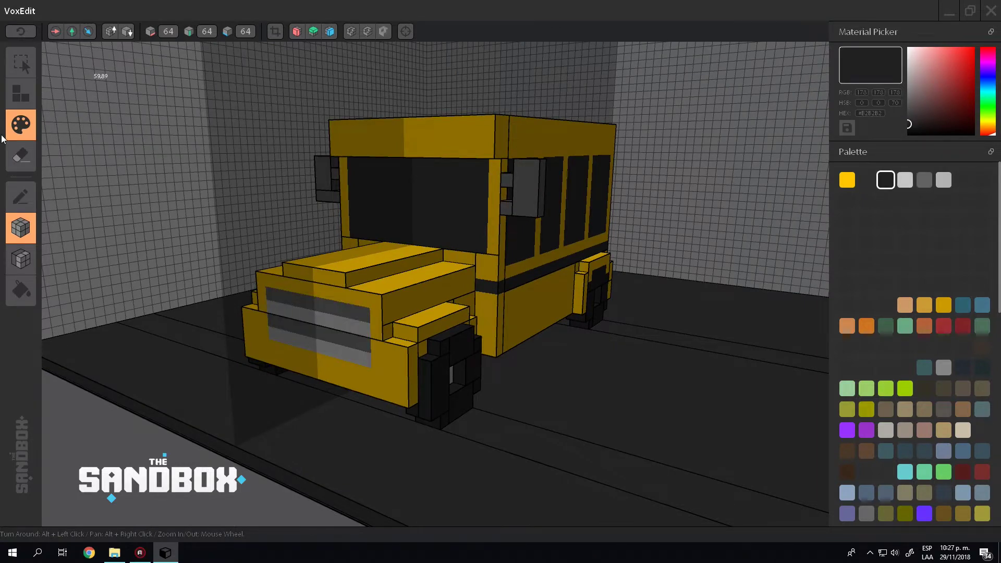
Save orange and white swatches and paint orange and white front lamps.
alt+drag(396, 393, 598, 308)
click(987, 133)
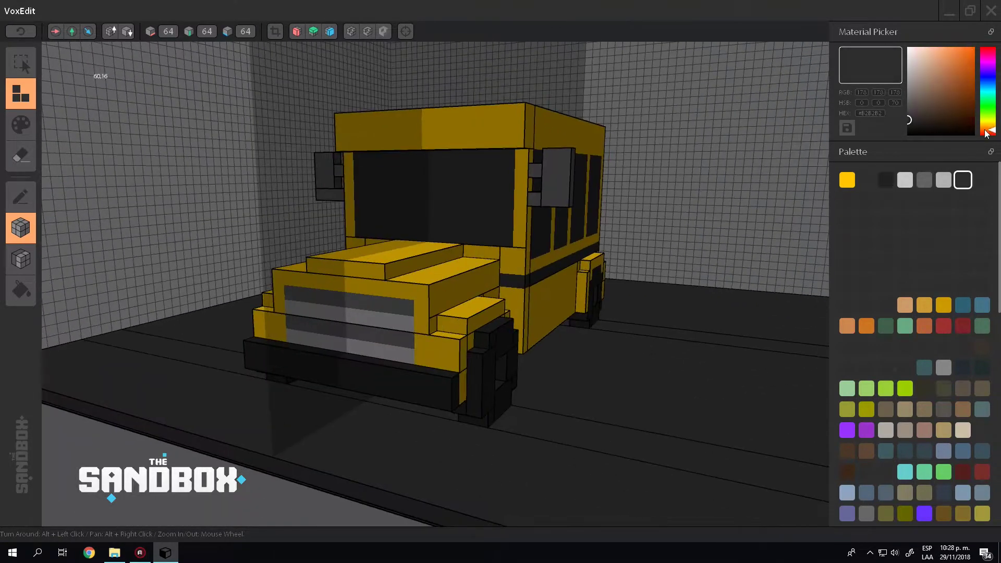
click(846, 129)
click(433, 387)
alt+drag(433, 387, 573, 365)
click(908, 48)
click(846, 127)
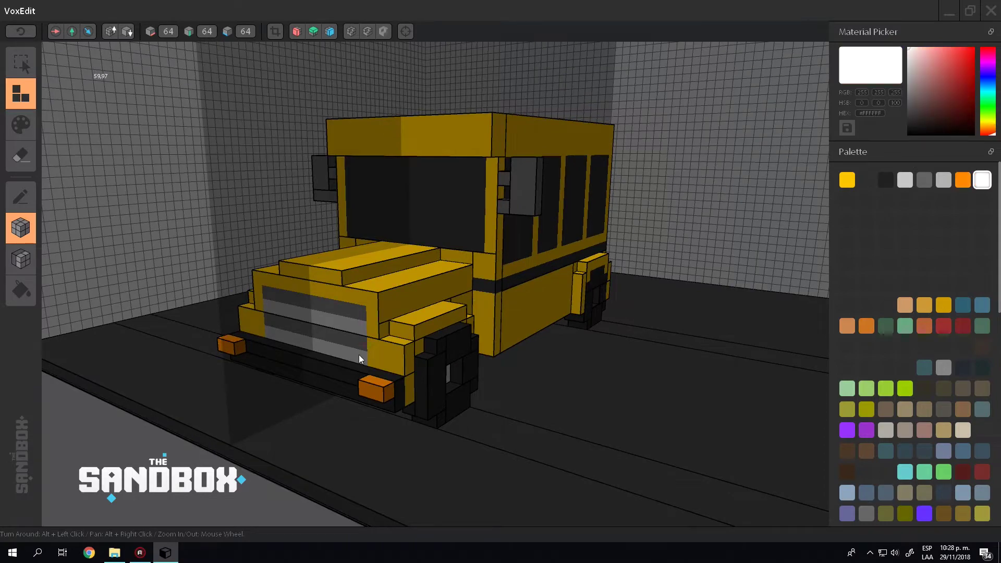
mouse_move(358, 358)
alt+mouse_down()
mouse_move(260, 365)
mouse_move(450, 300)
mouse_move(328, 302)
mouse_move(459, 227)
alt+mouse_up()
click(963, 180)
Paint the top front band black with orange marker lights.
click(885, 180)
click(21, 124)
click(349, 144)
click(963, 179)
click(351, 143)
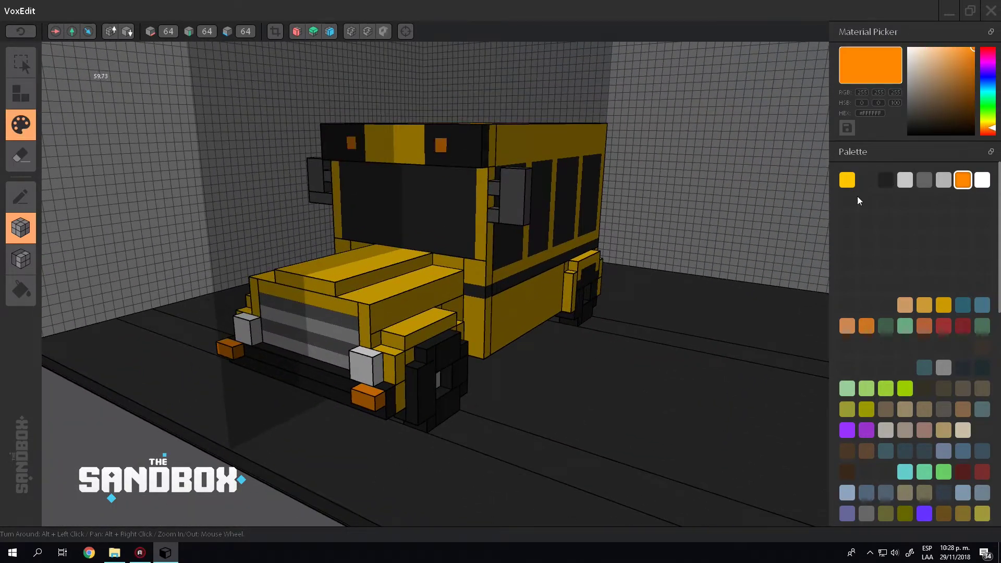
Save bright red as a palette swatch and paint red roof lights.
click(846, 128)
alt+drag(544, 204, 470, 198)
click(885, 180)
alt+drag(440, 160, 313, 167)
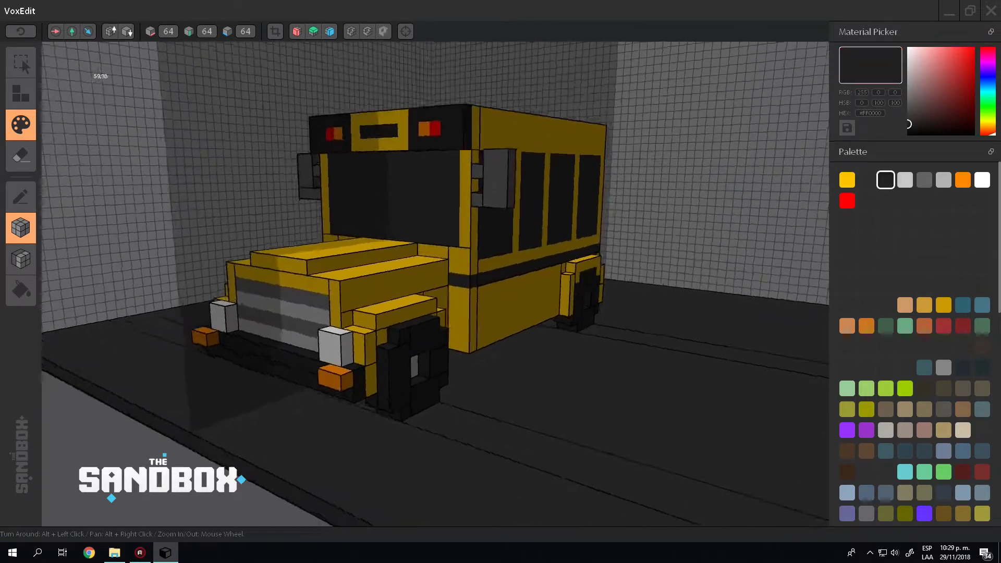
click(982, 180)
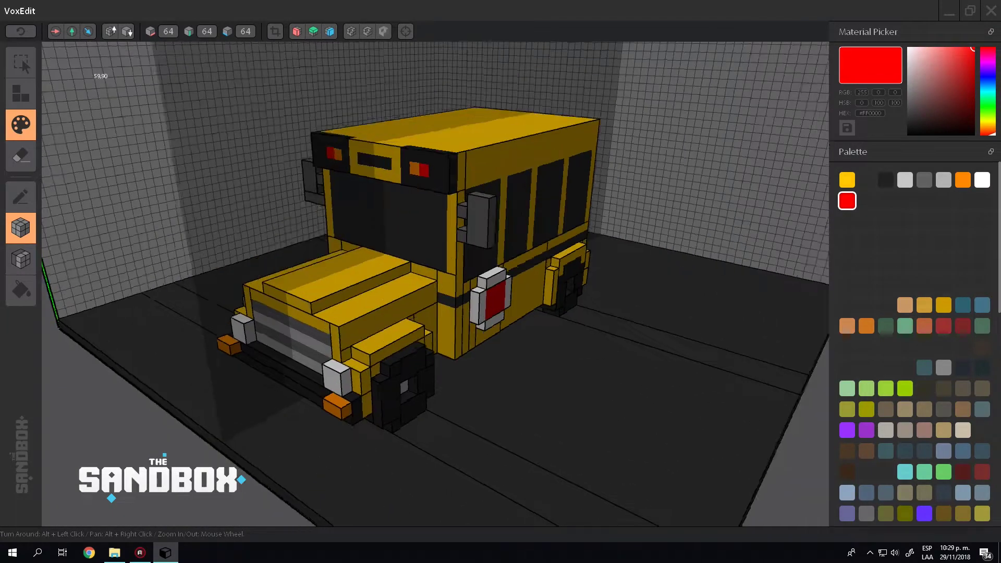
Draw a double yellow centre line along the road.
mouse_move(398, 282)
alt+mouse_down()
mouse_move(652, 188)
mouse_move(337, 159)
mouse_move(469, 219)
mouse_move(312, 230)
mouse_move(334, 230)
alt+mouse_up()
click(848, 180)
key(a)
click(884, 180)
click(847, 180)
mouse_move(673, 252)
mouse_down()
mouse_move(394, 429)
mouse_move(574, 417)
mouse_up()
Lay a raised light-grey sidewalk strip beside the road.
click(943, 180)
alt+drag(469, 313, 574, 313)
mouse_move(449, 295)
mouse_down()
mouse_move(278, 367)
mouse_move(472, 328)
mouse_up()
key(e)
key(f)
Save a dark swatch and paint grey detail and the stop sign on the bus side.
mouse_move(583, 371)
alt+mouse_down()
mouse_move(678, 365)
mouse_move(730, 339)
alt+mouse_up()
click(909, 120)
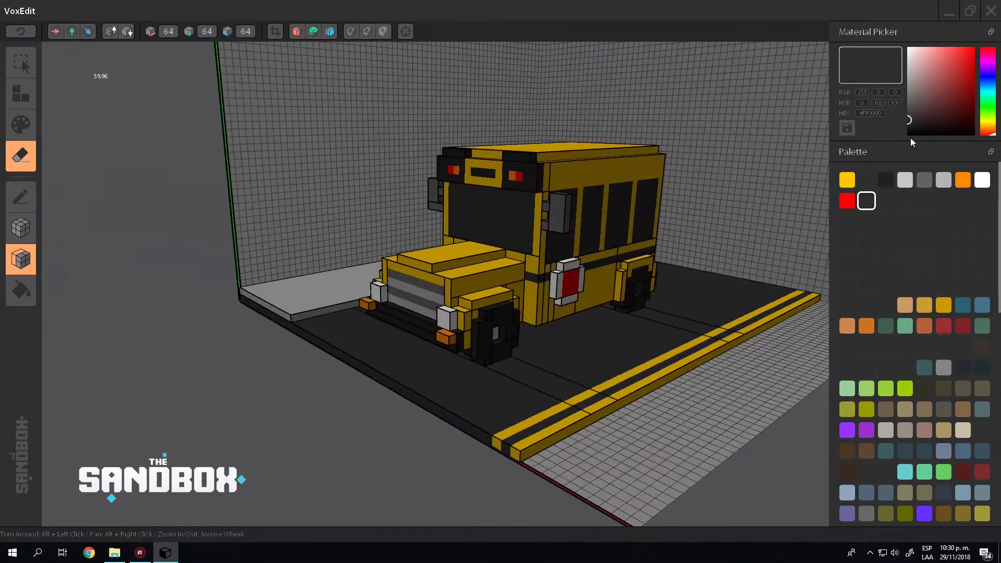
key(p)
click(20, 227)
alt+drag(365, 219, 656, 186)
scroll(510, 195, up, 3)
click(909, 106)
mouse_move(365, 177)
alt+mouse_down()
mouse_move(440, 175)
mouse_move(469, 199)
mouse_move(528, 162)
mouse_move(417, 209)
alt+mouse_up()
scroll(494, 224, down, 2)
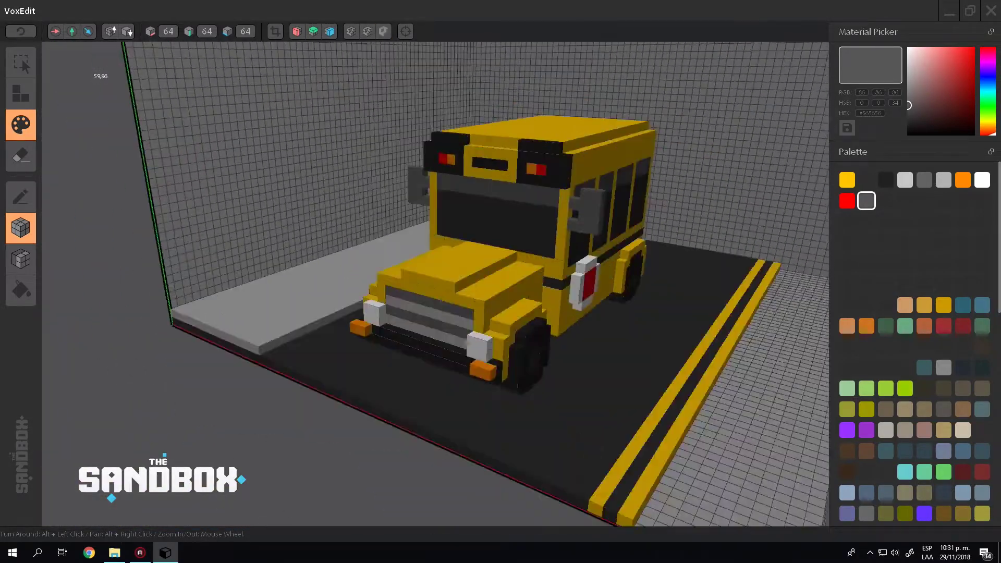
click(20, 157)
mouse_move(313, 261)
alt+mouse_down()
mouse_move(591, 299)
mouse_move(495, 261)
mouse_move(511, 170)
alt+mouse_up()
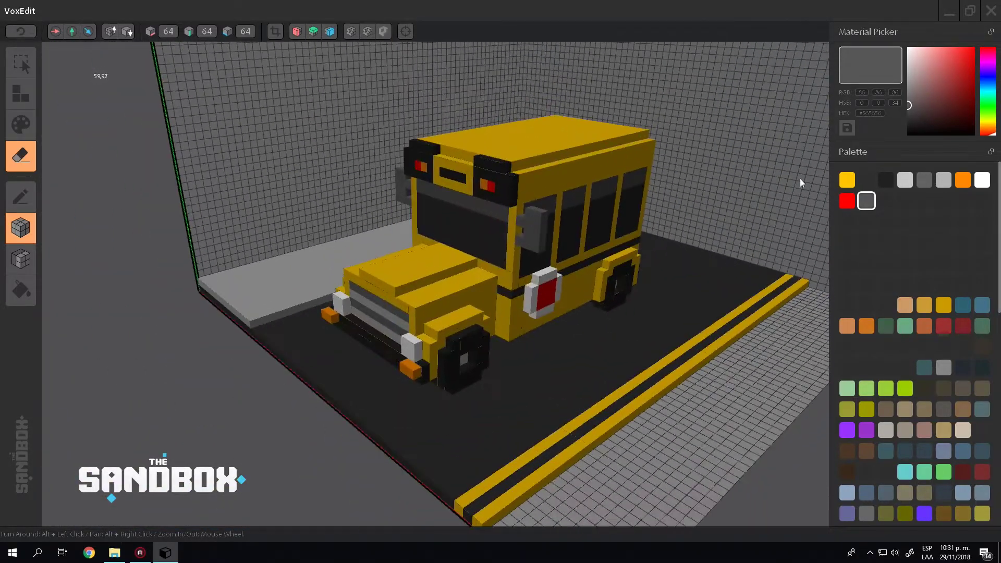
key(p)
click(22, 100)
Add grey planter slabs on the sidewalk and erase their centres.
click(22, 62)
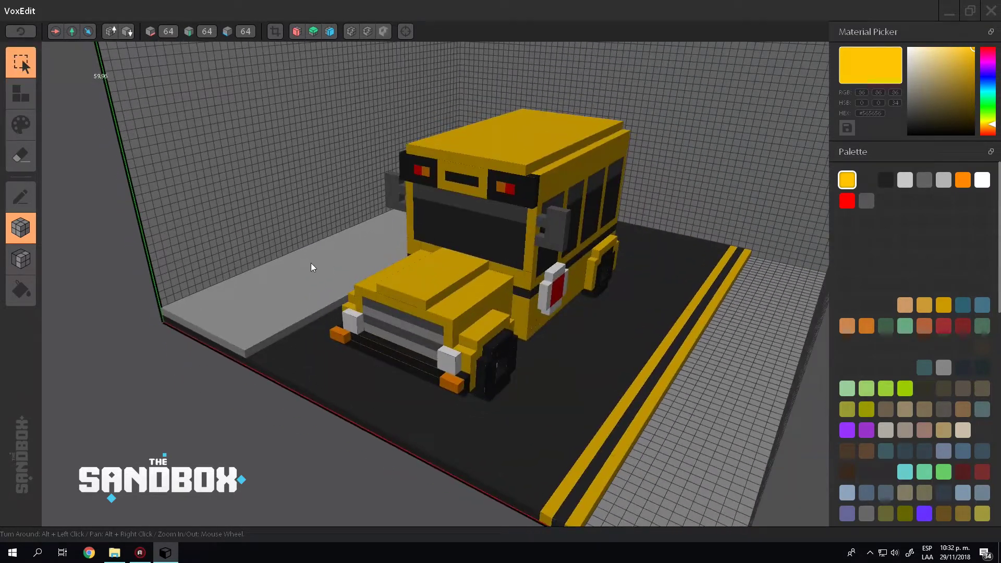
alt+drag(312, 267, 430, 223)
key(a)
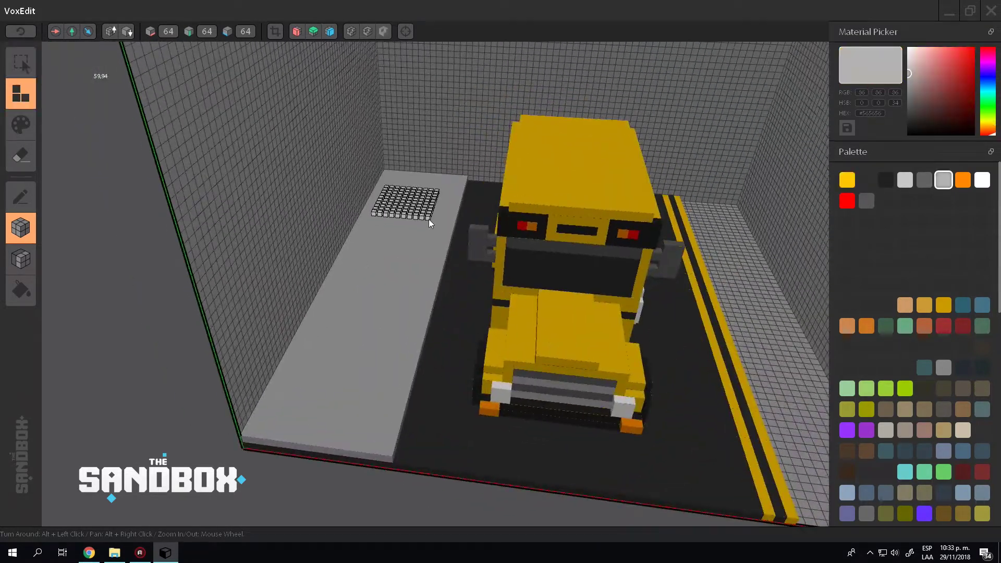
mouse_move(348, 263)
mouse_down()
mouse_move(391, 290)
mouse_move(394, 312)
mouse_up()
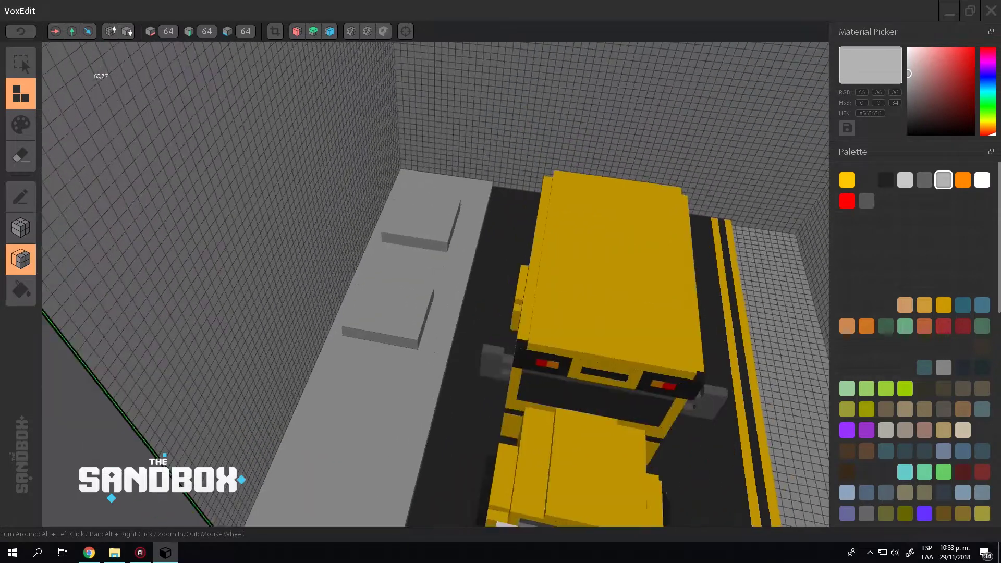
key(e)
Save a soil brown to the palette and paint both planter hollows with it.
click(885, 201)
click(927, 93)
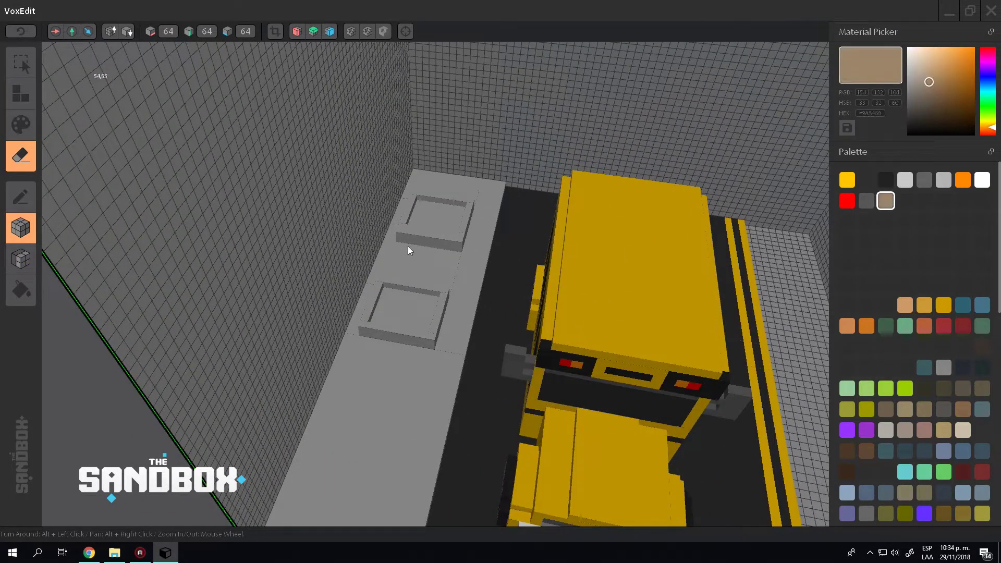
key(p)
click(435, 214)
click(404, 308)
click(905, 200)
Dab green grass into the planters and save a darker green swatch.
click(991, 115)
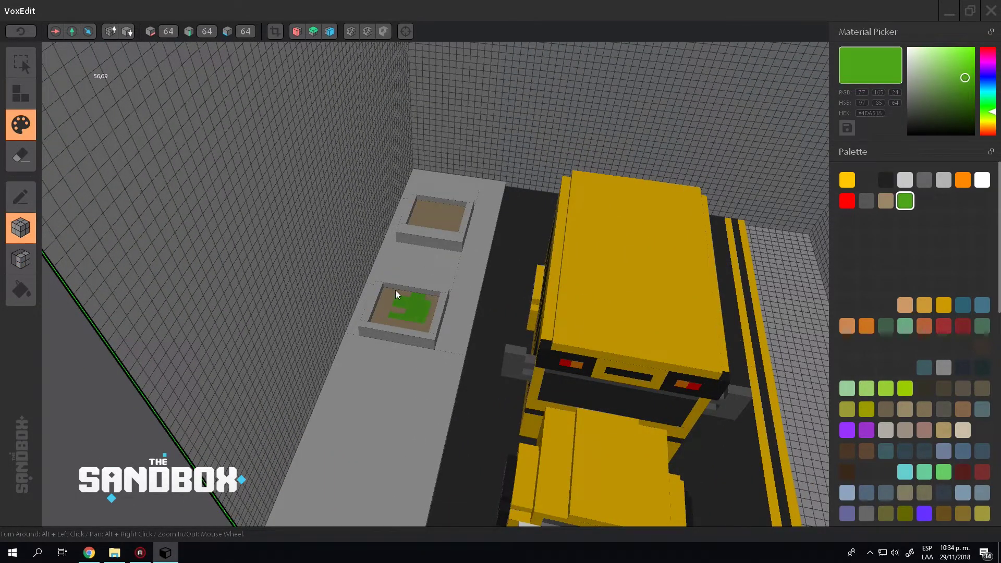
alt+drag(395, 294, 573, 261)
click(924, 200)
click(973, 101)
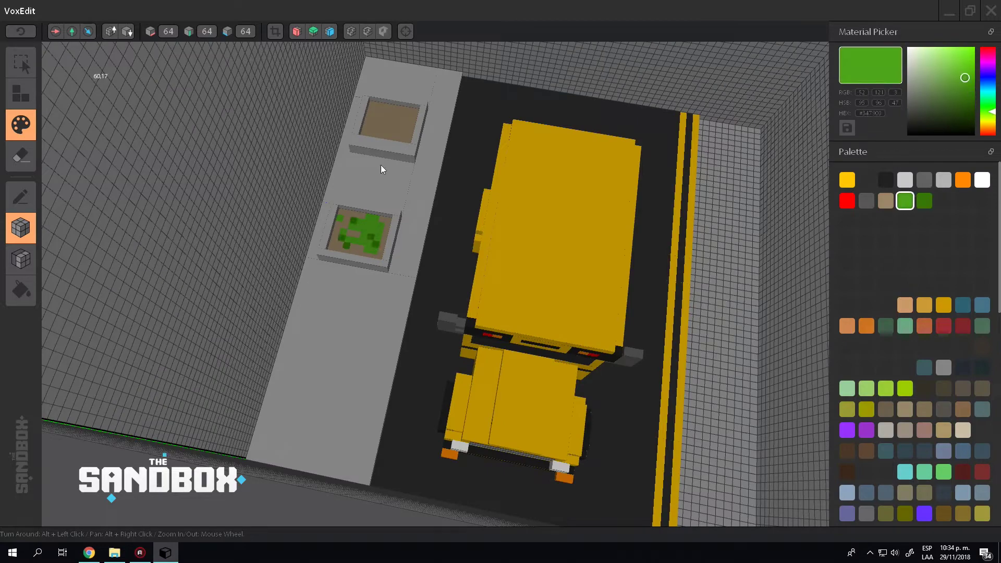
Save a dark brown trunk colour to the palette.
alt+drag(375, 123, 820, 187)
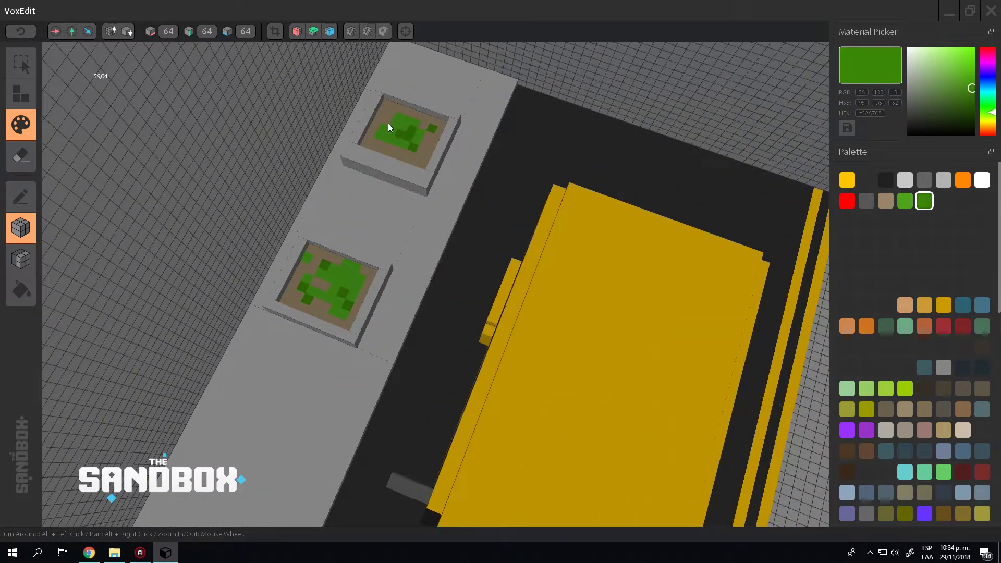
alt+drag(388, 124, 521, 130)
click(943, 201)
click(983, 134)
Raise a brown trunk in the upper planter with a bent branch at its top.
mouse_move(443, 195)
alt+mouse_down()
mouse_move(489, 257)
mouse_move(457, 208)
alt+mouse_up()
click(489, 257)
alt+drag(455, 156, 454, 223)
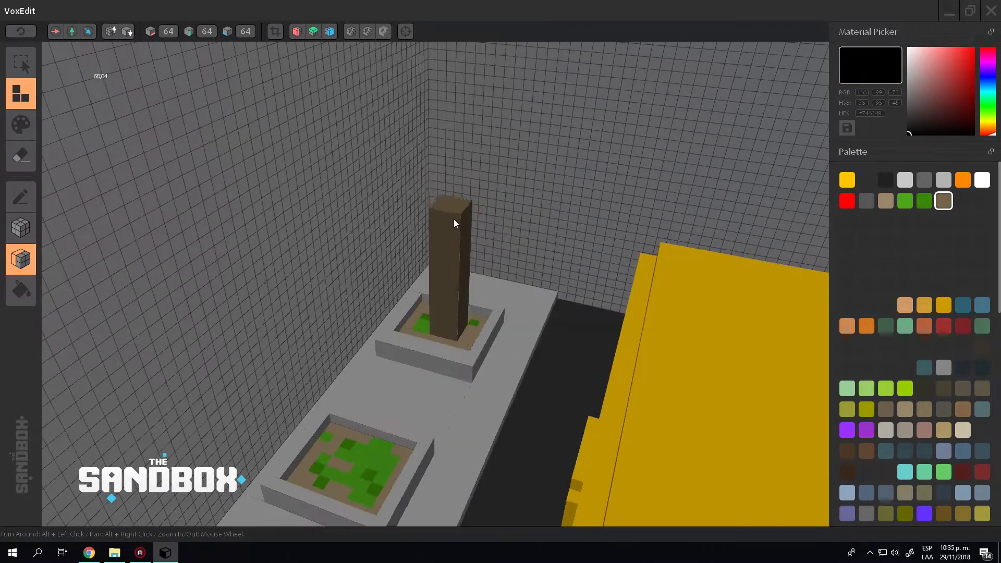
mouse_move(365, 208)
alt+mouse_down()
mouse_move(498, 211)
mouse_move(466, 218)
alt+mouse_up()
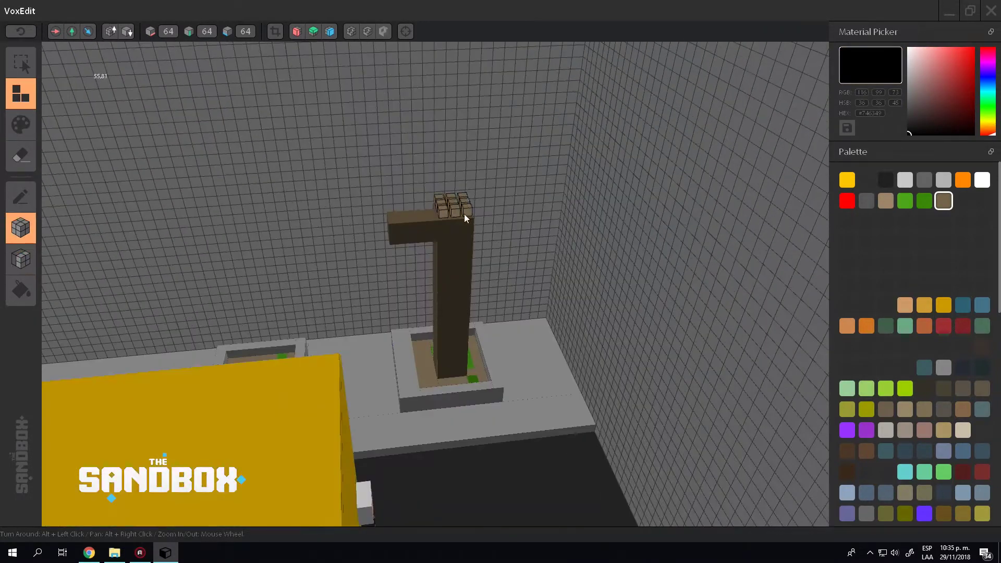
mouse_move(380, 214)
alt+mouse_down()
mouse_move(313, 240)
mouse_move(358, 211)
alt+mouse_up()
Add a large green leaf cube as the tree's crown.
click(21, 228)
click(905, 201)
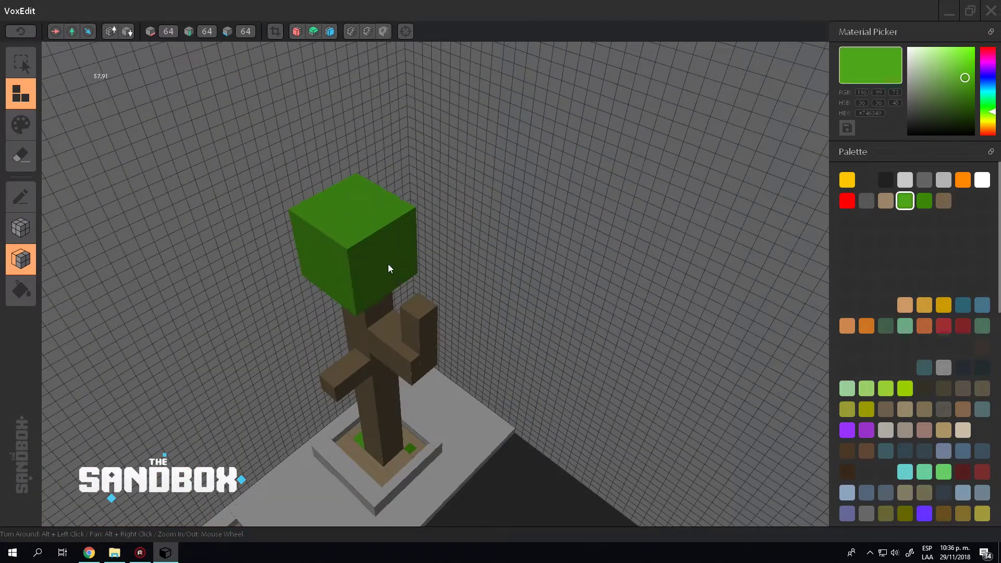
alt+drag(388, 265, 391, 167)
scroll(463, 253, up, 2)
scroll(463, 254, up, 5)
scroll(555, 256, down, 2)
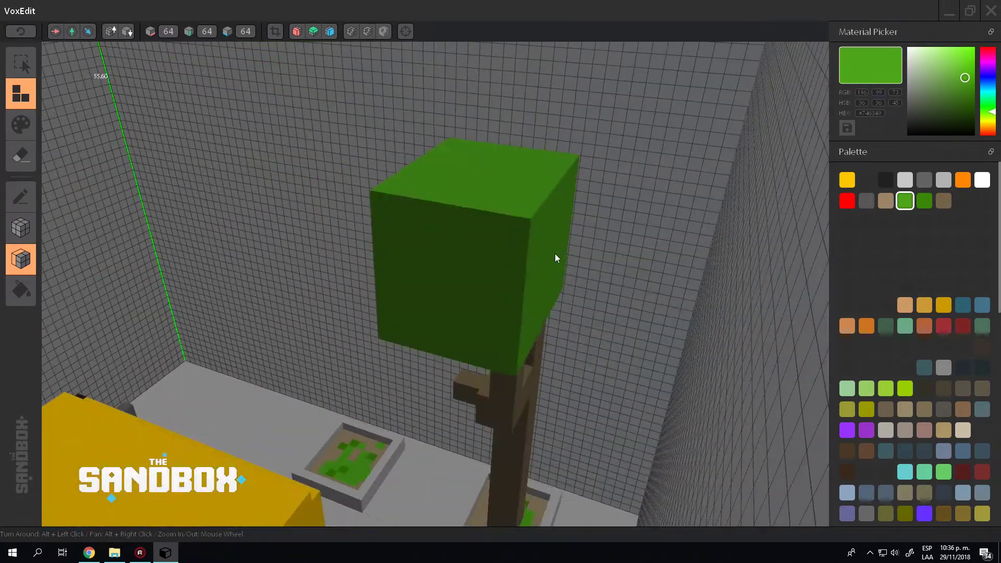
mouse_move(554, 256)
alt+mouse_down()
mouse_move(386, 188)
mouse_move(208, 251)
alt+mouse_up()
scroll(385, 187, down, 5)
scroll(222, 266, up, 6)
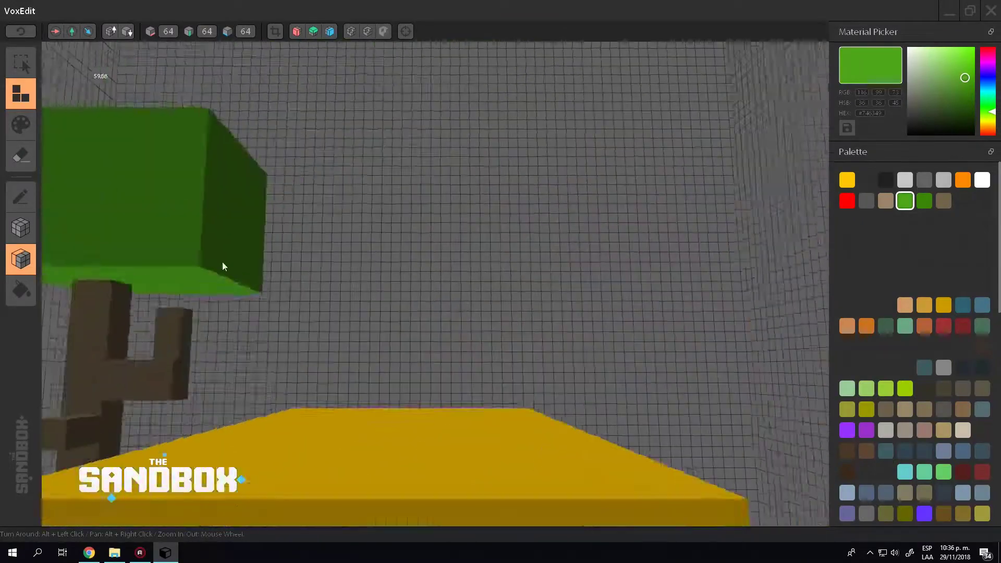
scroll(223, 266, down, 4)
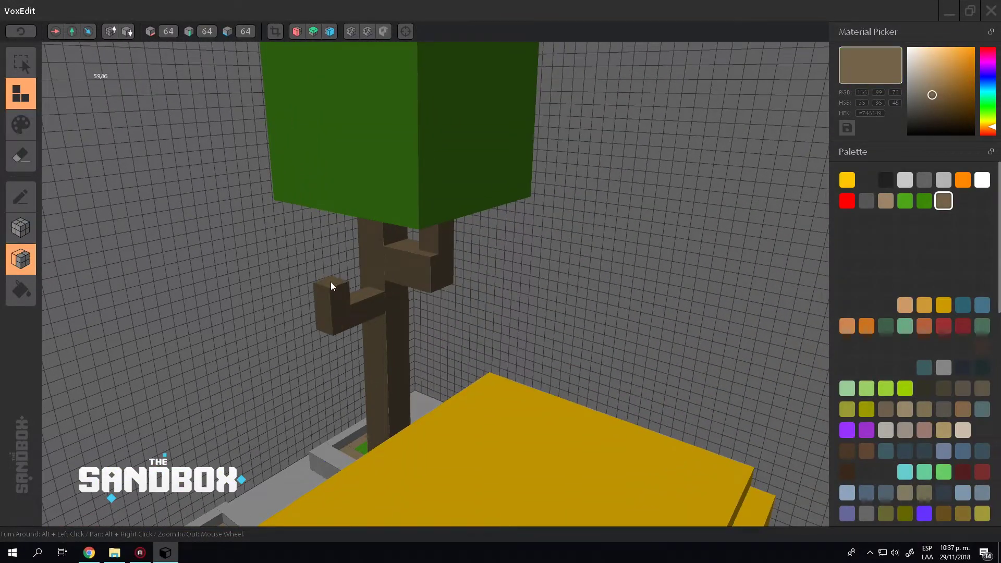
mouse_move(302, 282)
alt+mouse_down()
mouse_move(323, 212)
mouse_move(196, 303)
mouse_move(523, 219)
alt+mouse_up()
Orbit the view over the bus roof and around the tree crown to inspect it.
scroll(660, 334, up, 3)
alt+drag(660, 335, 15, 236)
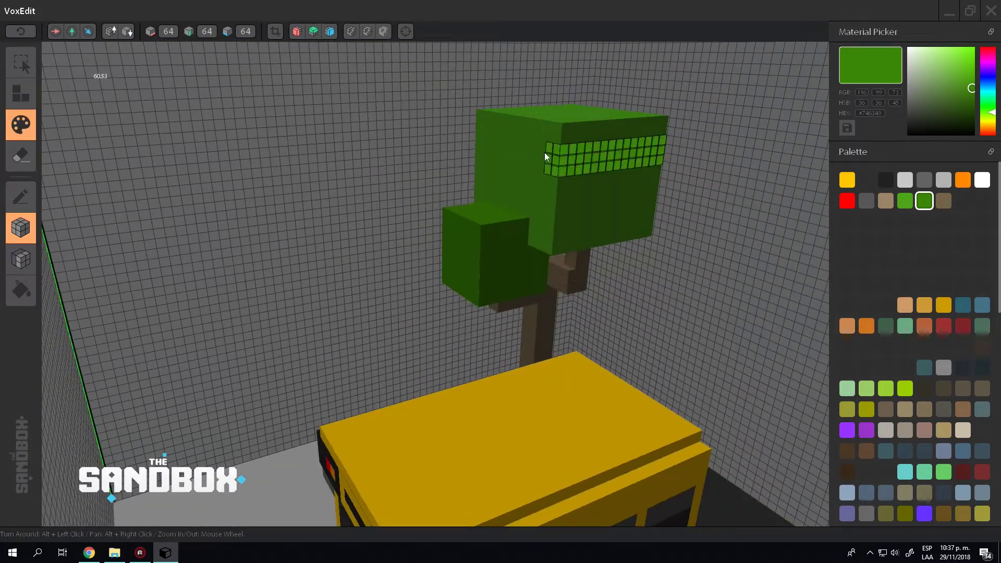
alt+drag(444, 238, 14, 239)
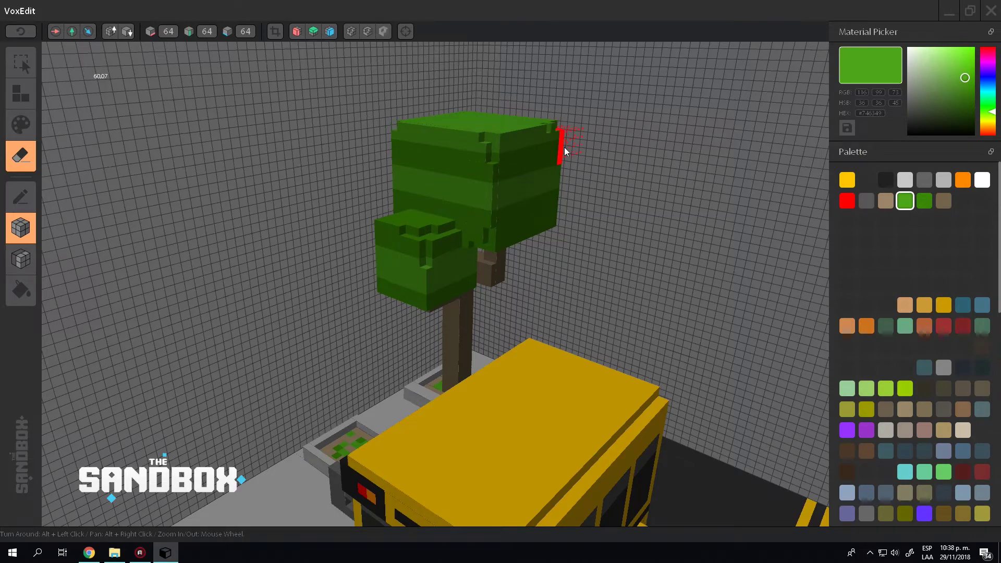
mouse_move(564, 151)
alt+mouse_down()
mouse_move(447, 176)
mouse_move(116, 301)
mouse_move(485, 228)
mouse_move(265, 217)
mouse_move(382, 47)
mouse_move(1, 197)
alt+mouse_up()
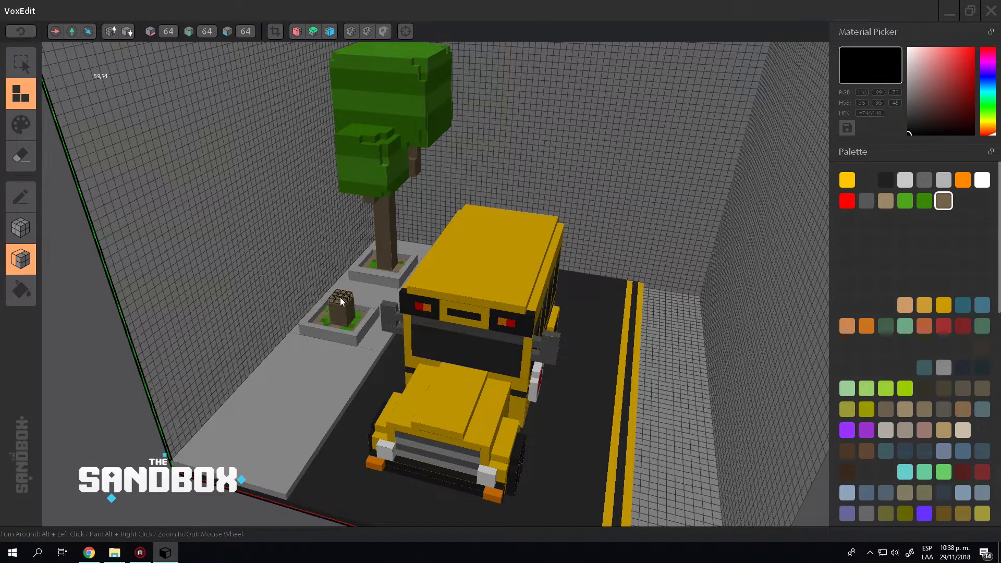
Raise the lower planter's trunk upward and give it a green top.
drag(342, 302, 330, 277)
scroll(330, 278, up, 2)
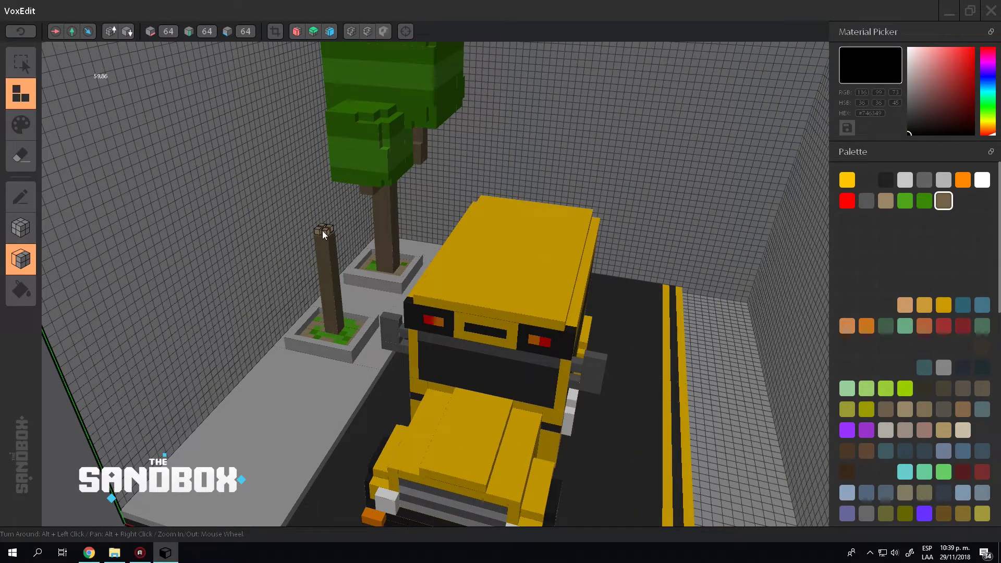
drag(322, 233, 322, 208)
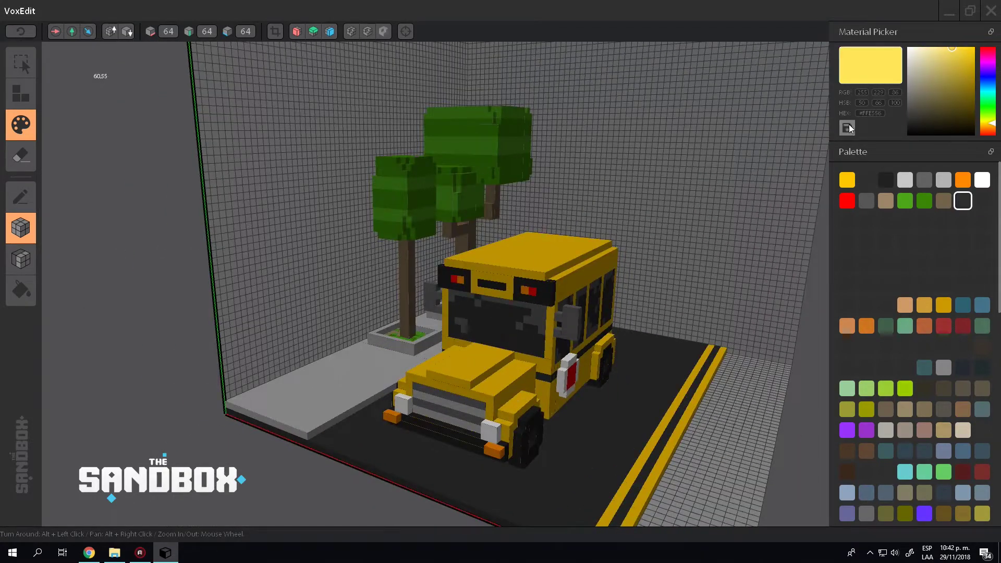
Save the pale yellow into an empty palette slot.
click(848, 128)
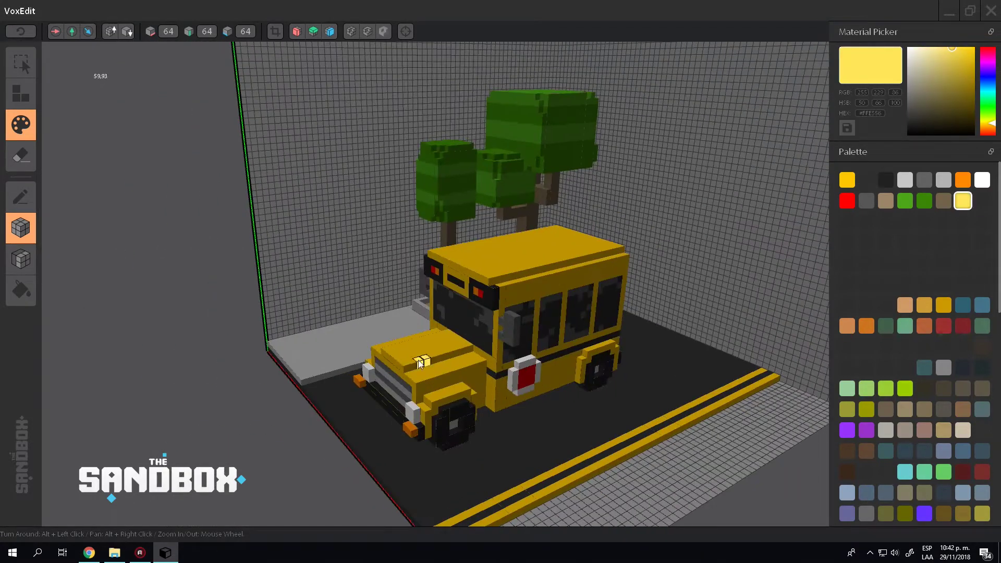